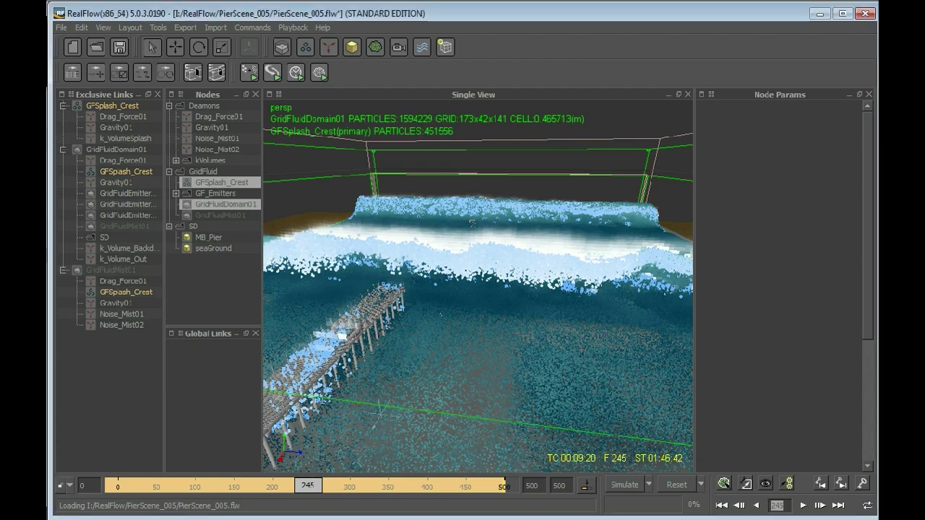
Go to frame 300 of the simulation and add a grid fluid Foam node to the scene
{"action": "type", "text": "300"}
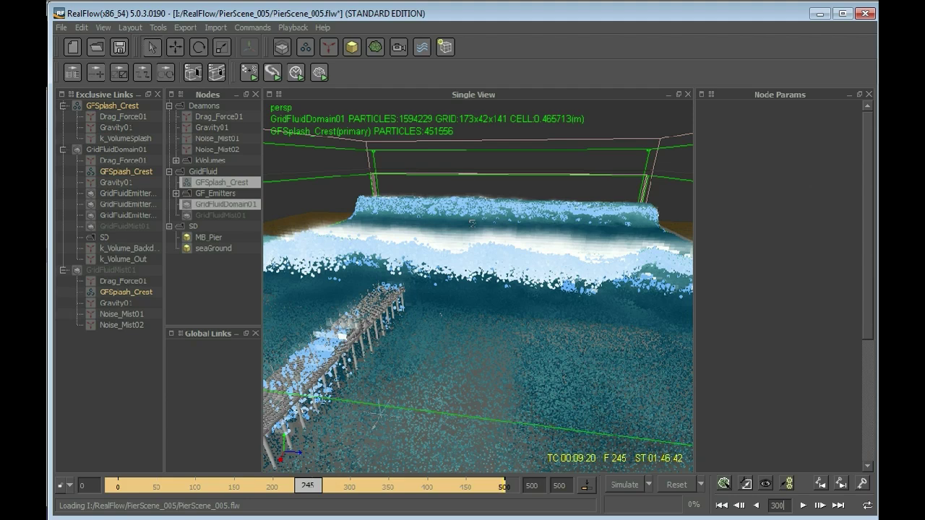
{"action": "key", "text": "Return"}
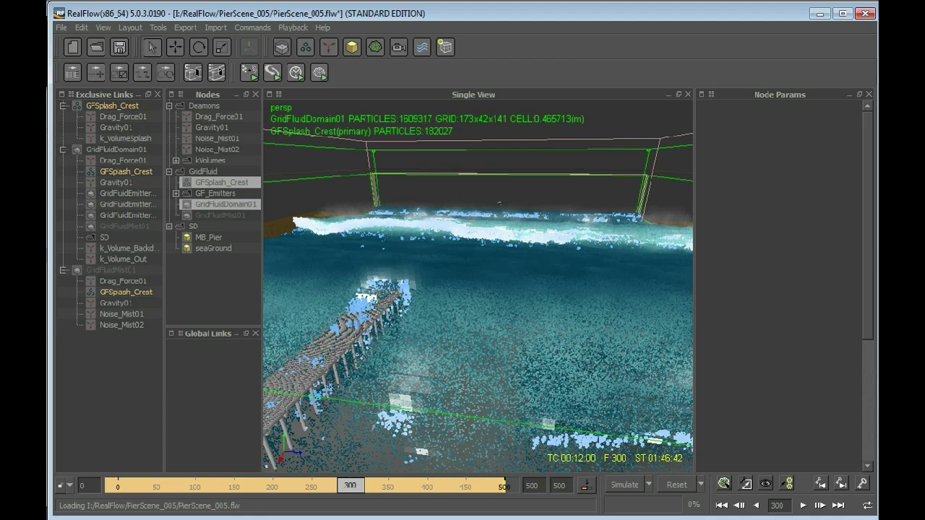
{"action": "left_click_drag", "start_coordinate": [499, 202], "coordinate": [500, 179], "text": "alt"}
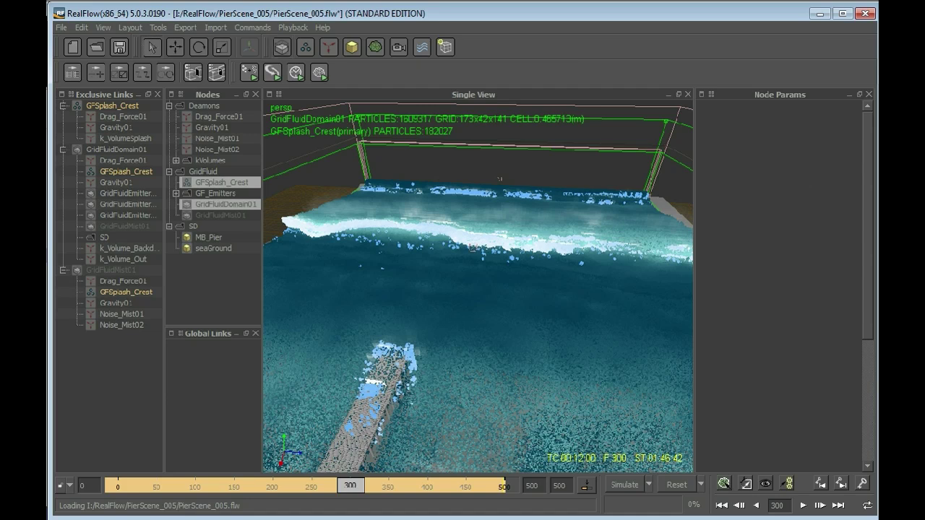
{"action": "left_click", "coordinate": [282, 47]}
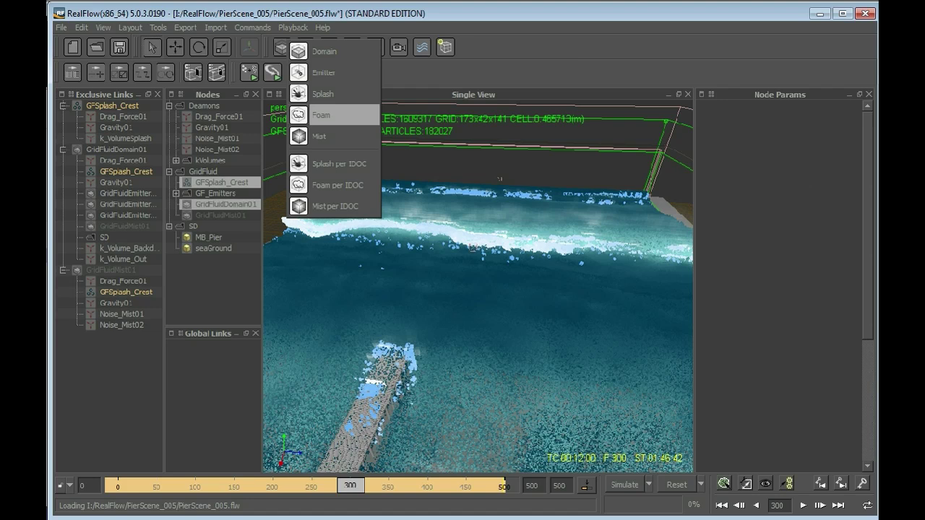
{"action": "left_click", "coordinate": [322, 115]}
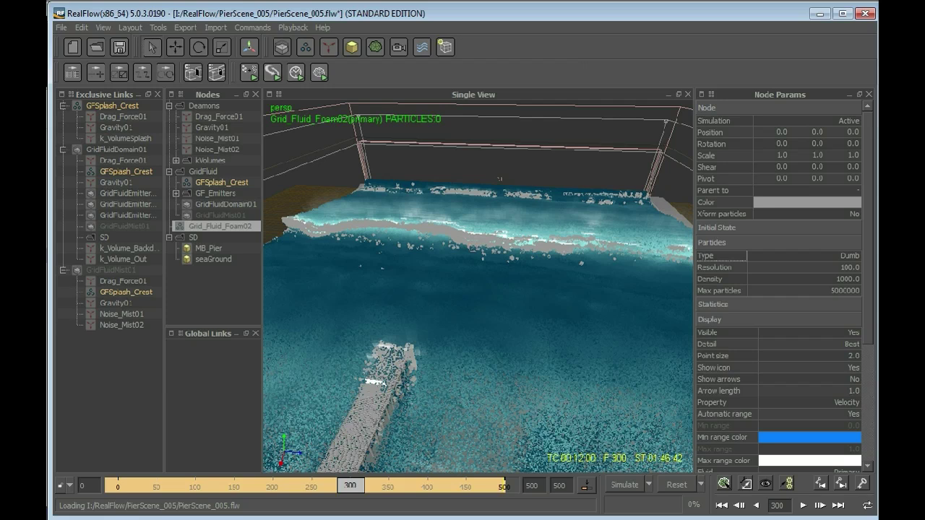
Set the new foam node's minimum lifetime to 5 and its maximum lifetime to 20
{"action": "scroll", "coordinate": [479, 288], "scroll_direction": "down", "scroll_amount": 1}
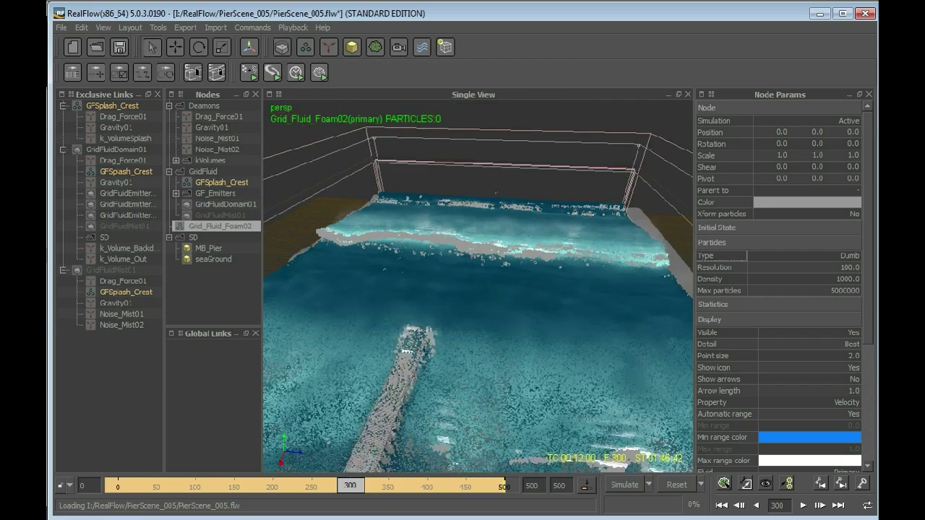
{"action": "scroll", "coordinate": [478, 287], "scroll_direction": "up", "scroll_amount": 1}
{"action": "scroll", "coordinate": [779, 288], "scroll_direction": "down", "scroll_amount": 2}
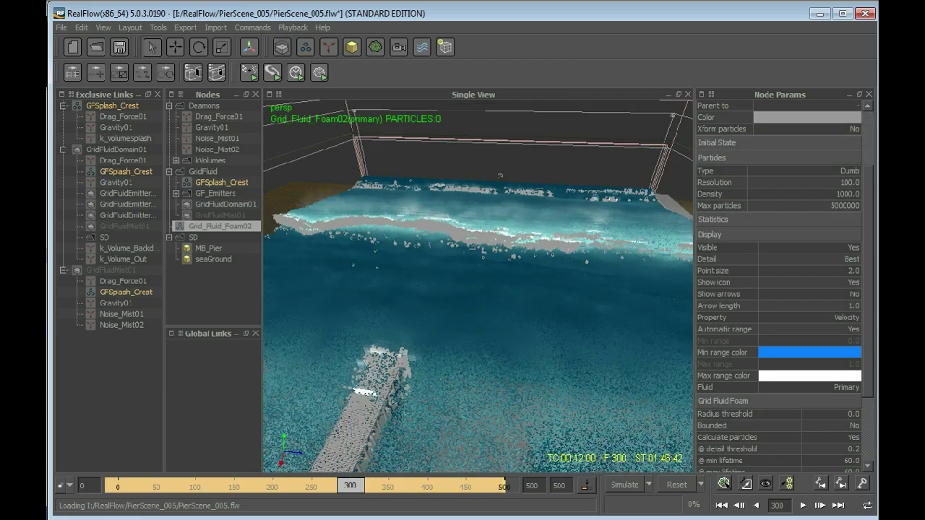
{"action": "scroll", "coordinate": [779, 289], "scroll_direction": "down", "scroll_amount": 3}
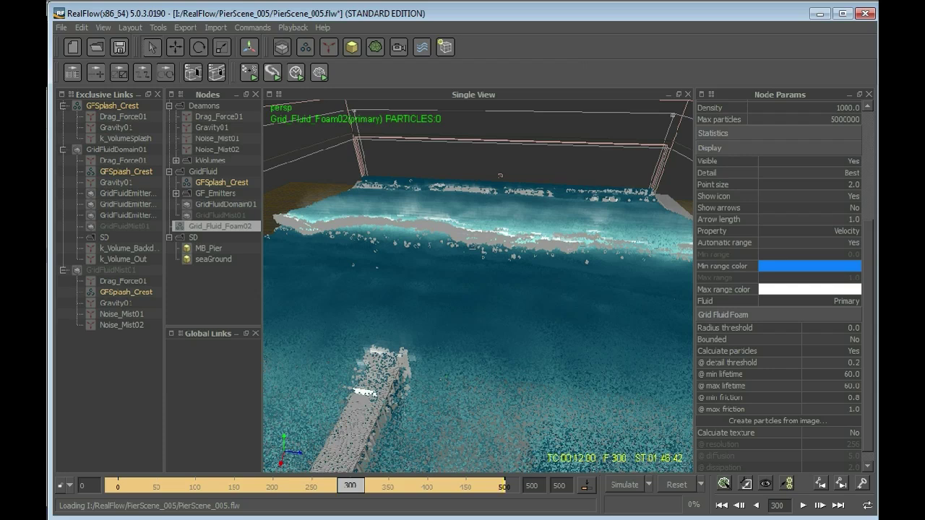
{"action": "scroll", "coordinate": [478, 286], "scroll_direction": "down", "scroll_amount": 2}
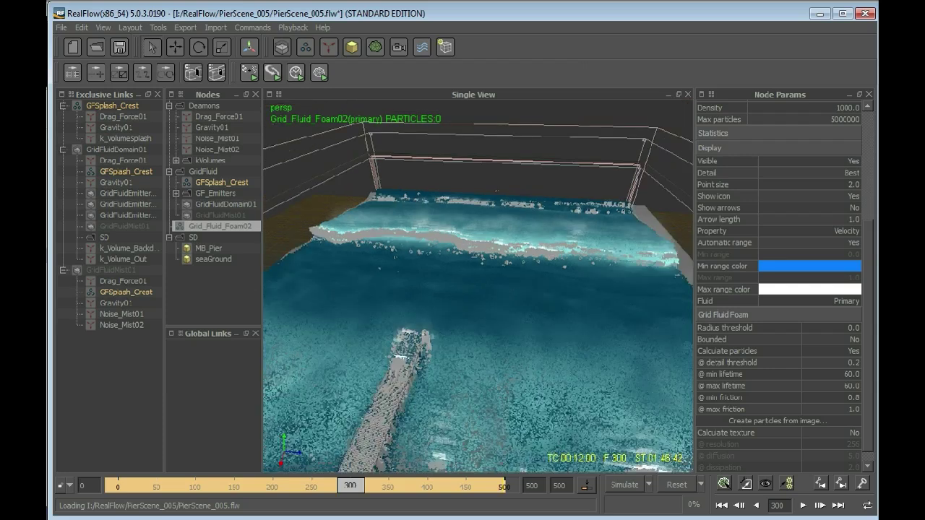
{"action": "scroll", "coordinate": [478, 286], "scroll_direction": "down", "scroll_amount": 2}
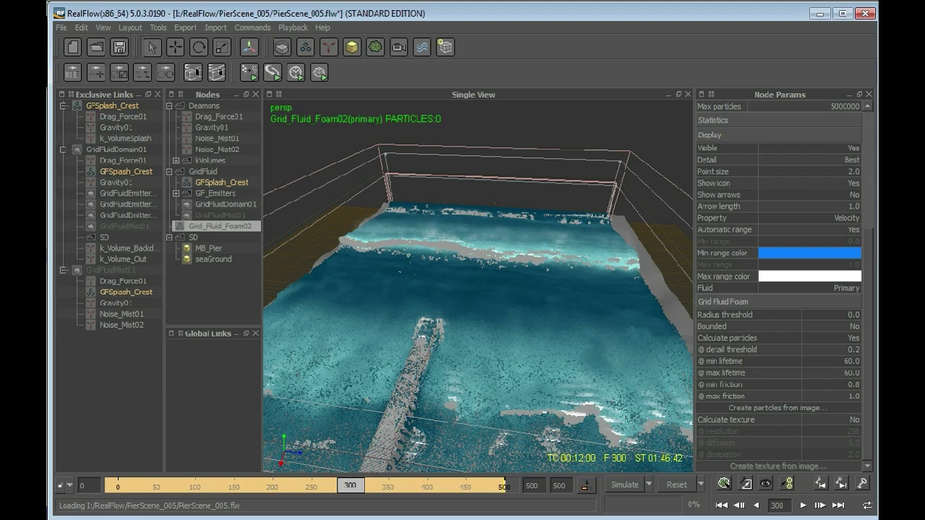
{"action": "left_click", "coordinate": [852, 361]}
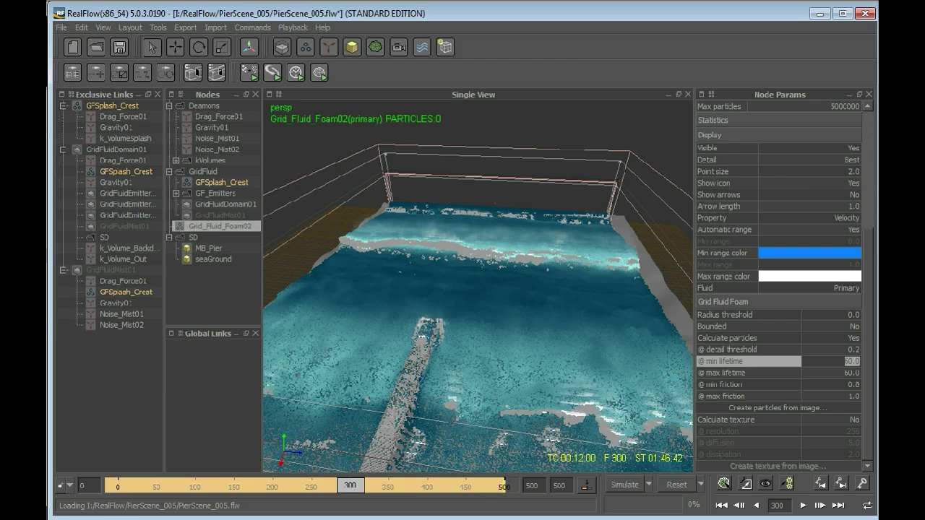
{"action": "type", "text": "5"}
{"action": "key", "text": "Tab"}
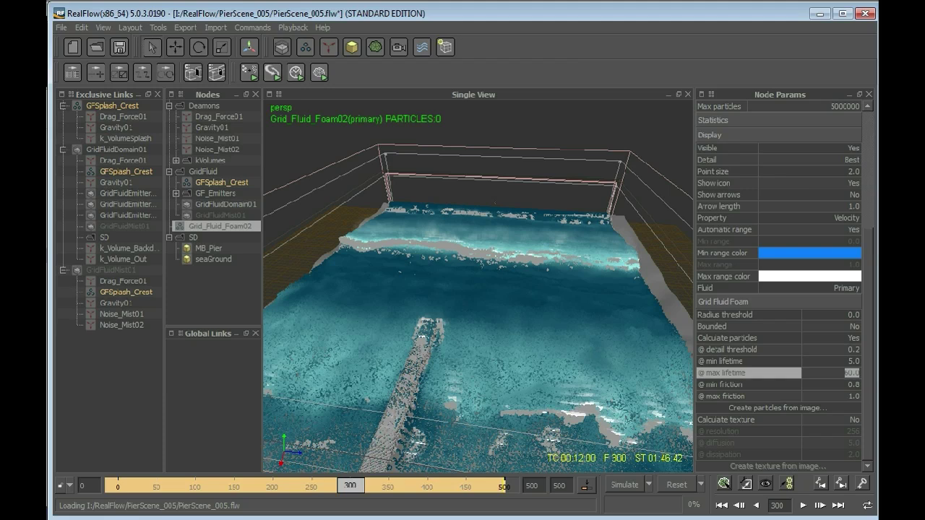
{"action": "type", "text": "20"}
{"action": "key", "text": "Return"}
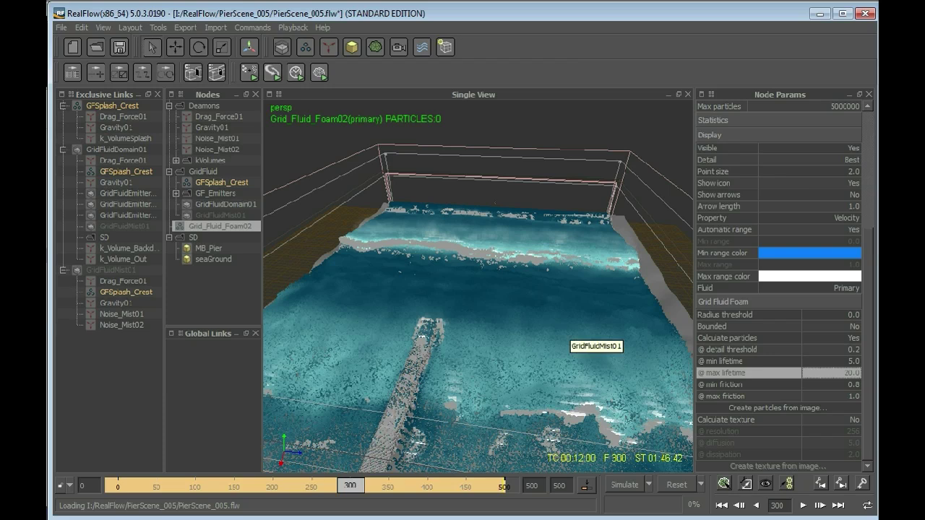
Set the foam's radius threshold to 0.1 and move the foam node into the GridFluid group
{"action": "left_click", "coordinate": [846, 315]}
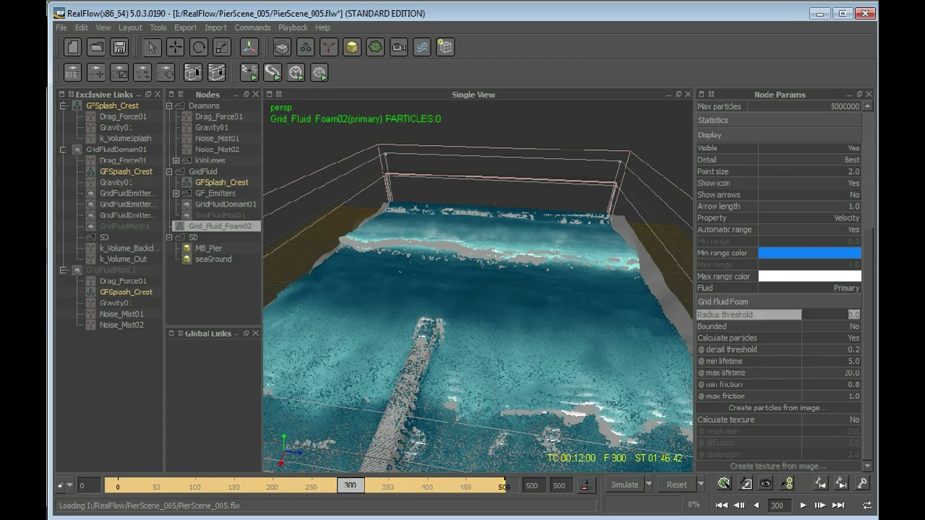
{"action": "type", "text": "0.1"}
{"action": "key", "text": "Return"}
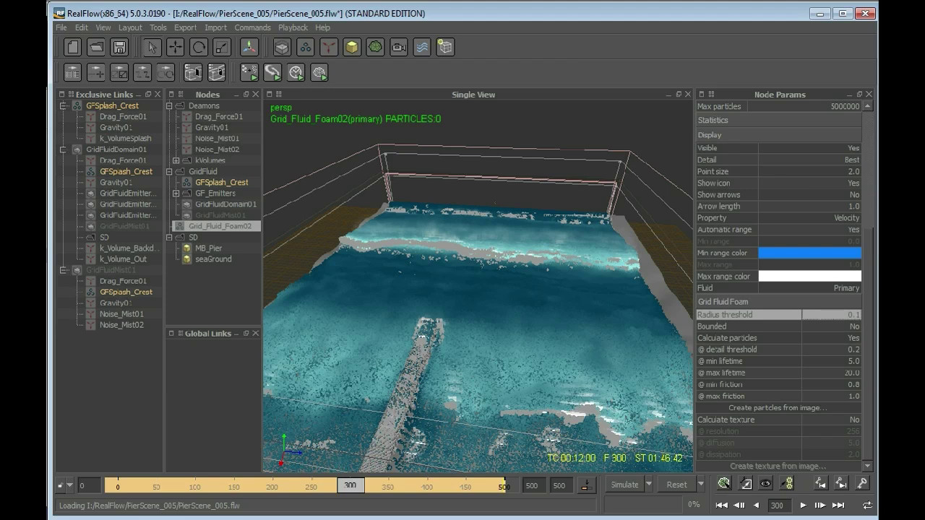
{"action": "key", "text": "F1"}
{"action": "left_click_drag", "start_coordinate": [220, 226], "coordinate": [203, 172]}
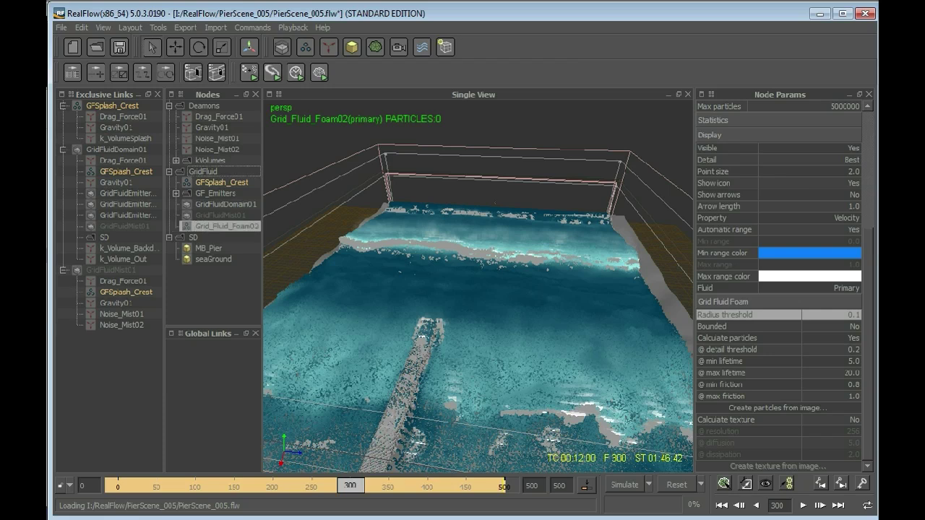
Switch the simulation of GridFluidMist01 to Active and return it to Inactive
{"action": "left_click", "coordinate": [221, 216]}
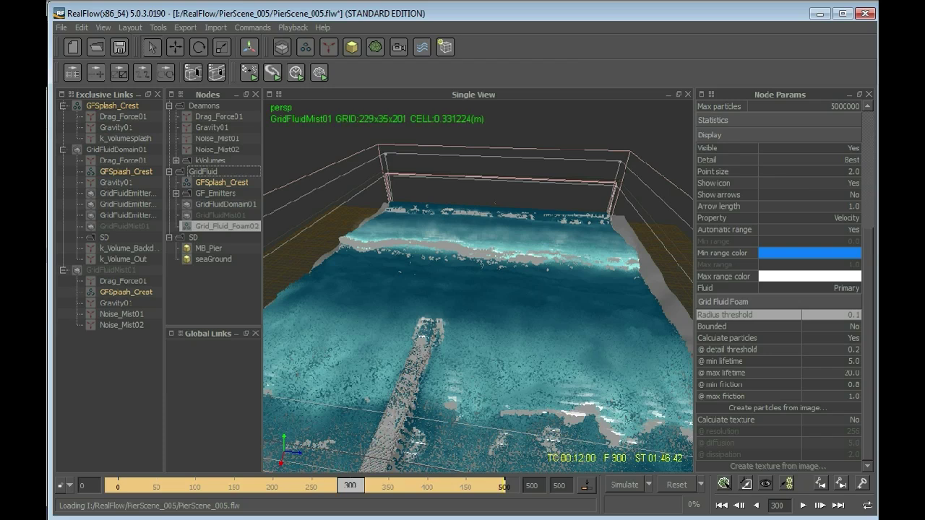
{"action": "left_click", "coordinate": [220, 216]}
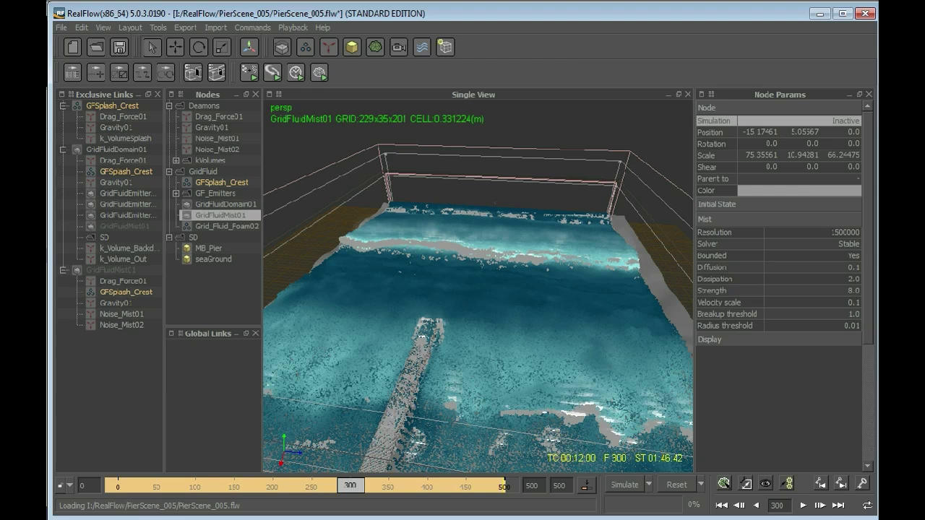
{"action": "left_click", "coordinate": [800, 121]}
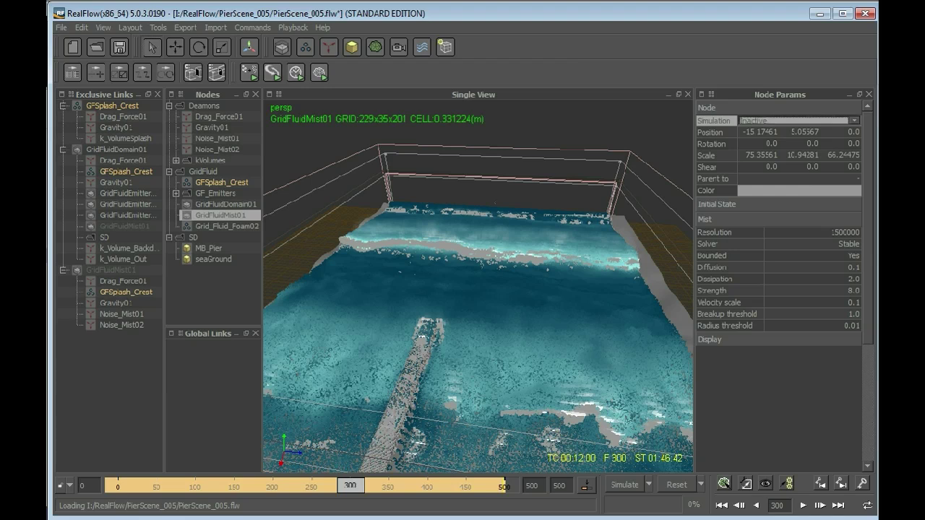
{"action": "left_click", "coordinate": [800, 121]}
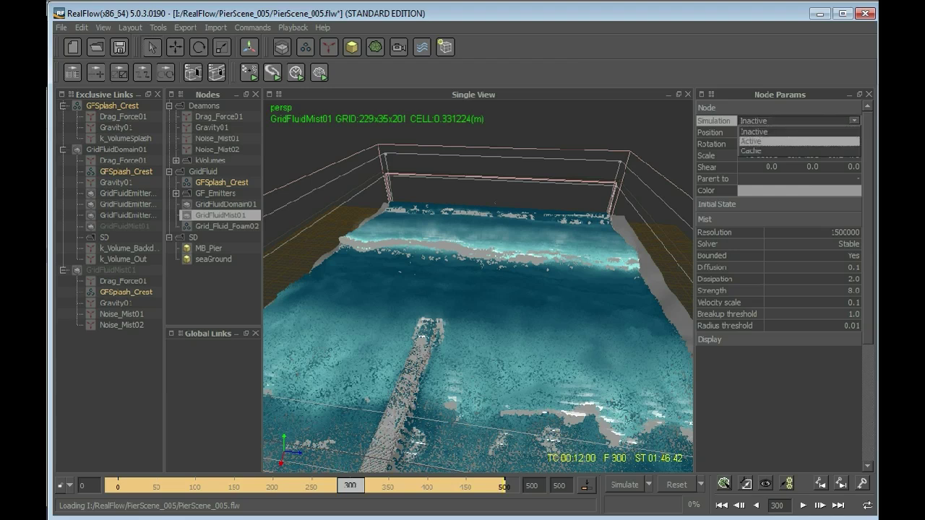
{"action": "left_click", "coordinate": [798, 141]}
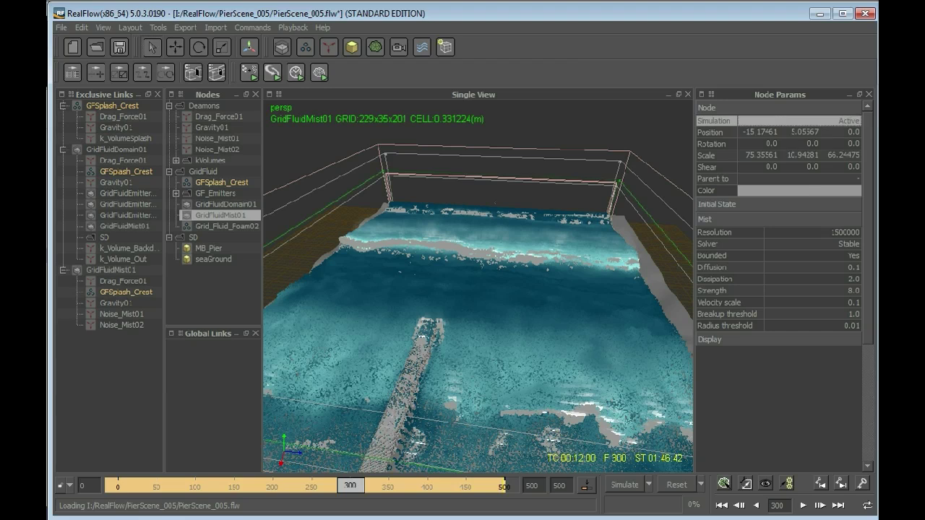
{"action": "left_click", "coordinate": [799, 121]}
{"action": "left_click", "coordinate": [800, 121]}
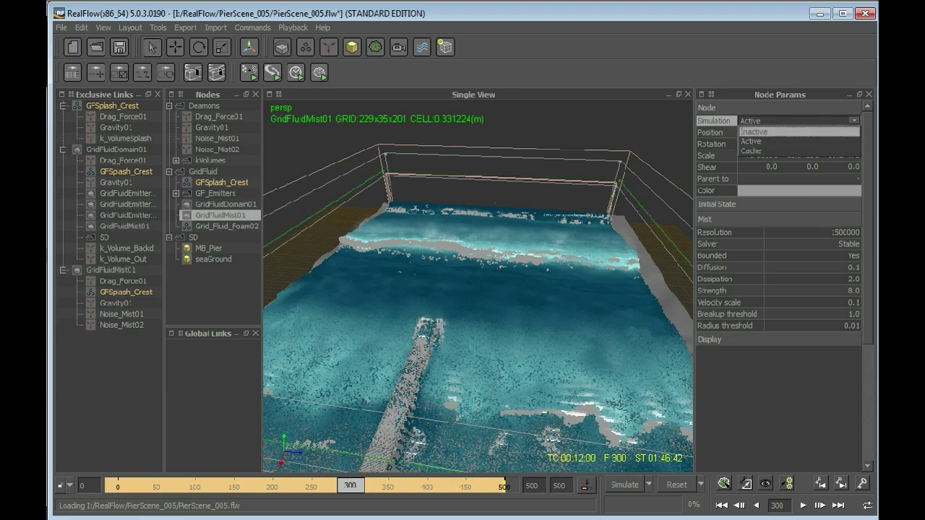
{"action": "key", "text": "Return"}
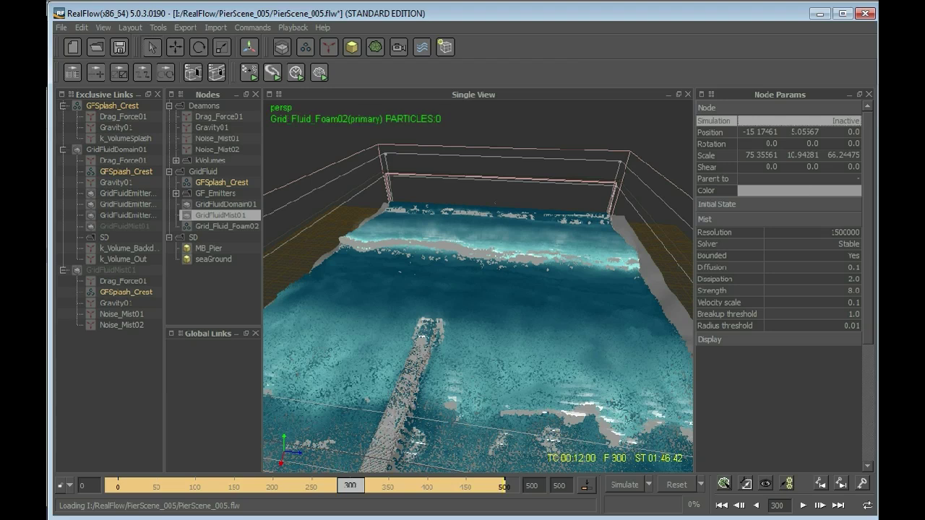
Link the foam node to GridFluidDomain01 and add it as its own top-level entry in the exclusive links
{"action": "left_click", "coordinate": [227, 226]}
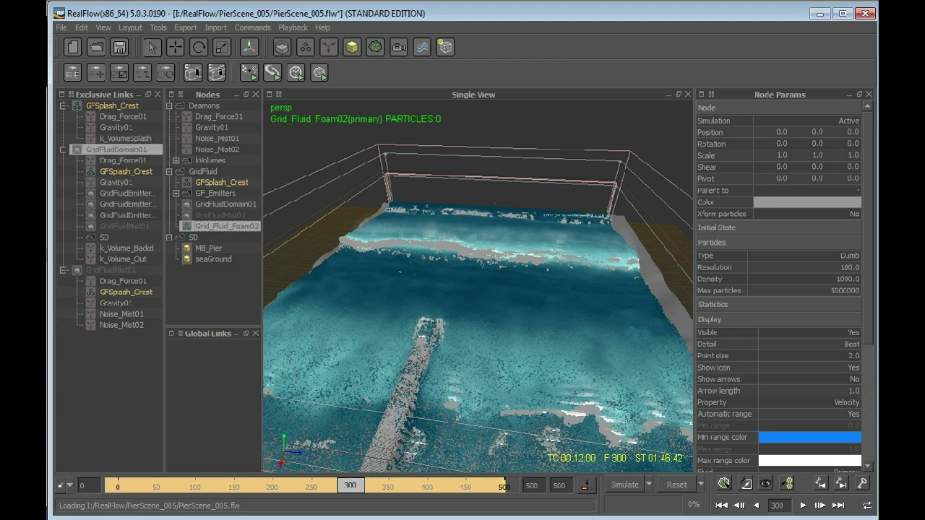
{"action": "left_click_drag", "start_coordinate": [227, 227], "coordinate": [116, 149]}
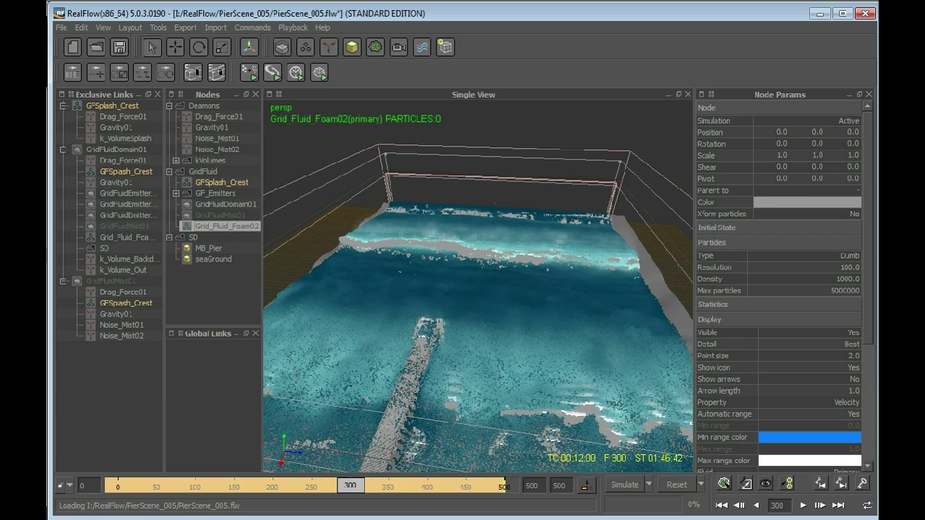
{"action": "left_click_drag", "start_coordinate": [226, 226], "coordinate": [112, 383]}
Link the whole kVolumes group to the foam node's exclusive links entry and expand that entry
{"action": "left_click", "coordinate": [175, 160]}
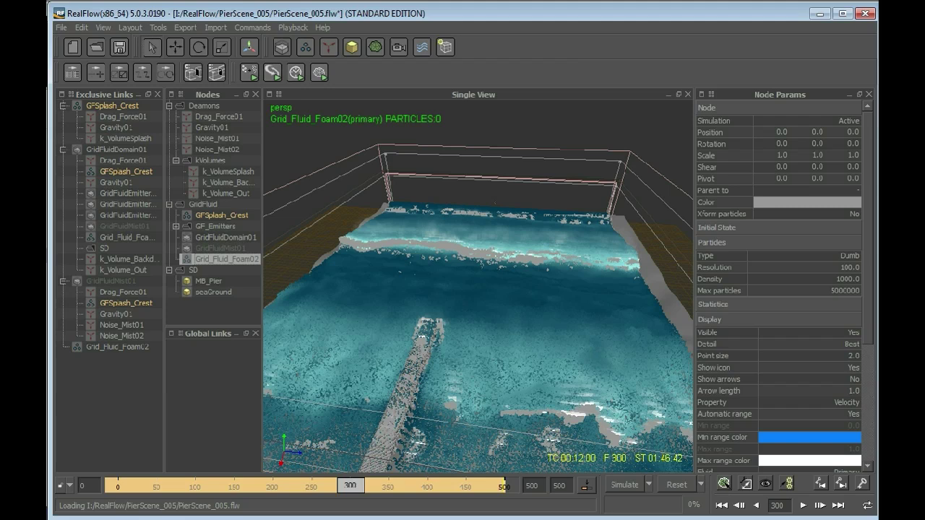
{"action": "left_click", "coordinate": [210, 161]}
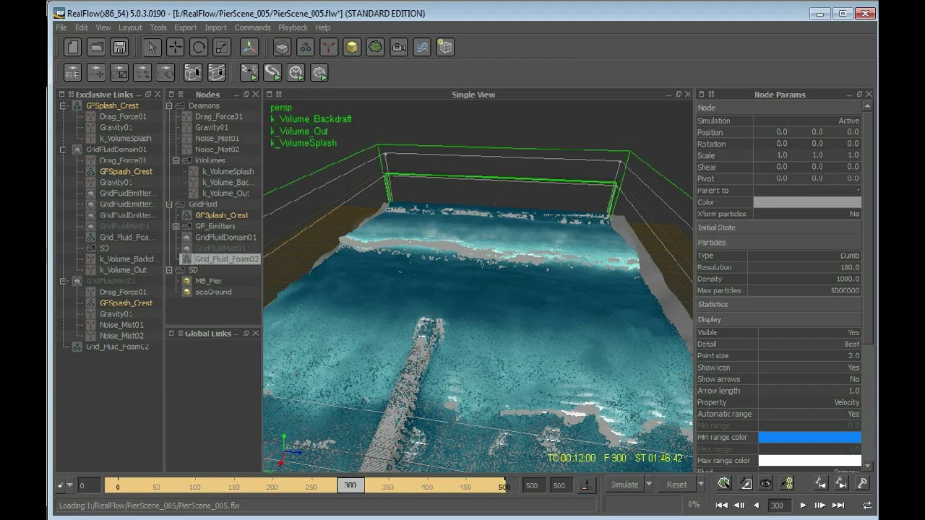
{"action": "left_click", "coordinate": [187, 160]}
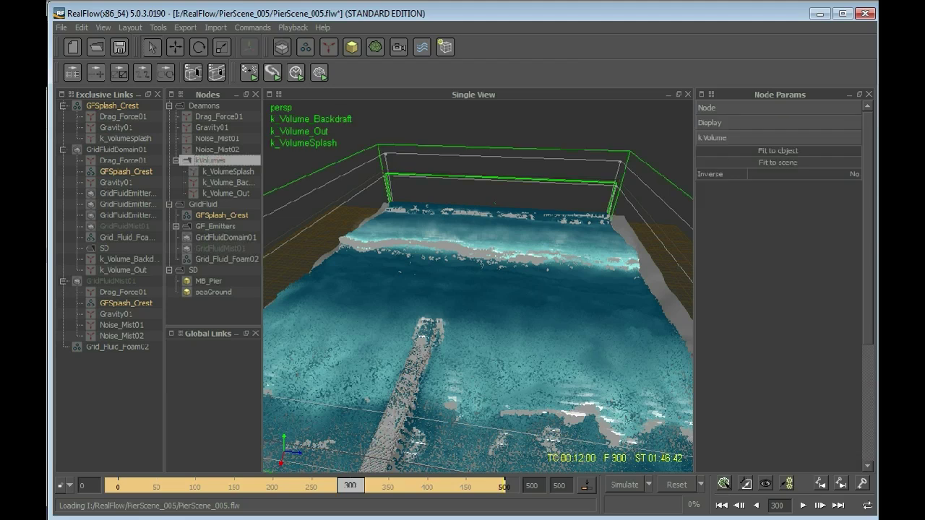
{"action": "left_click_drag", "start_coordinate": [206, 160], "coordinate": [118, 348]}
{"action": "left_click", "coordinate": [63, 347]}
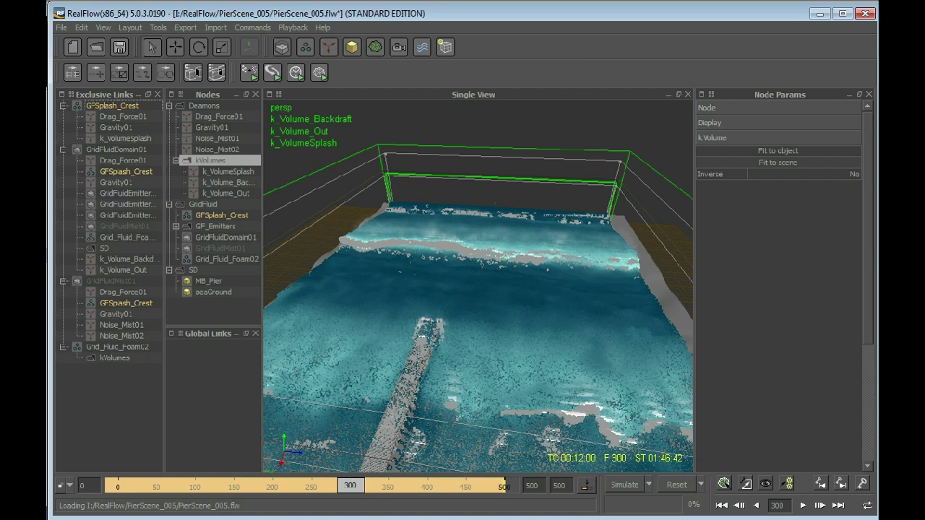
Examine the extents of the kill volumes around the fluid in the front view, and return to the perspective view
{"action": "key", "text": "2"}
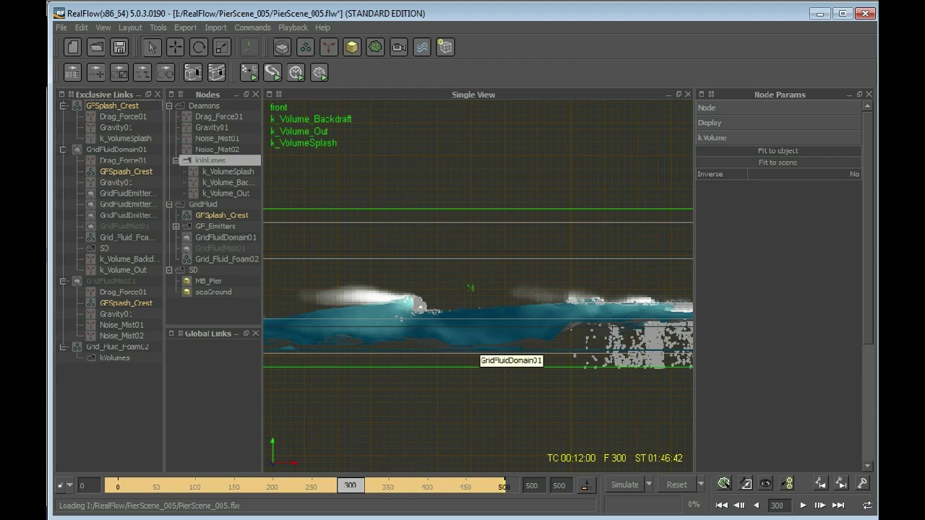
{"action": "scroll", "coordinate": [478, 343], "scroll_direction": "down", "scroll_amount": 5}
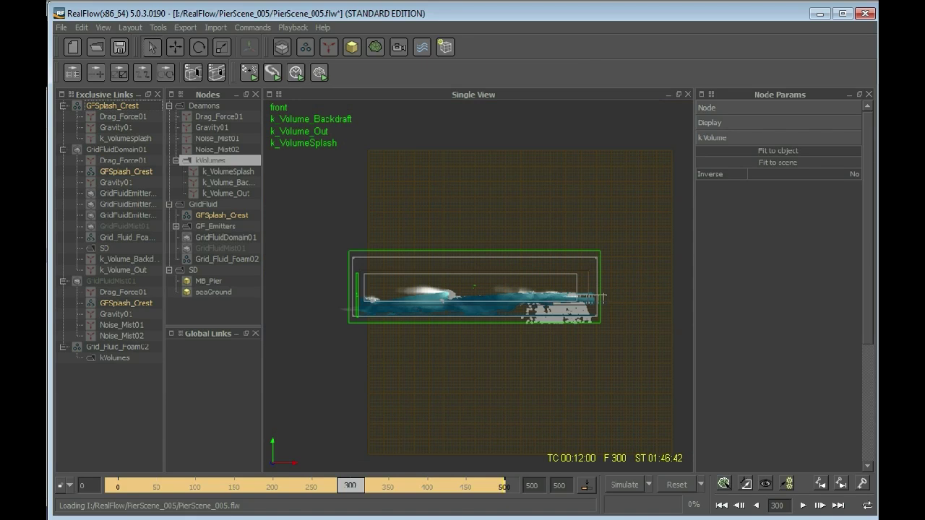
{"action": "scroll", "coordinate": [478, 285], "scroll_direction": "down", "scroll_amount": 5}
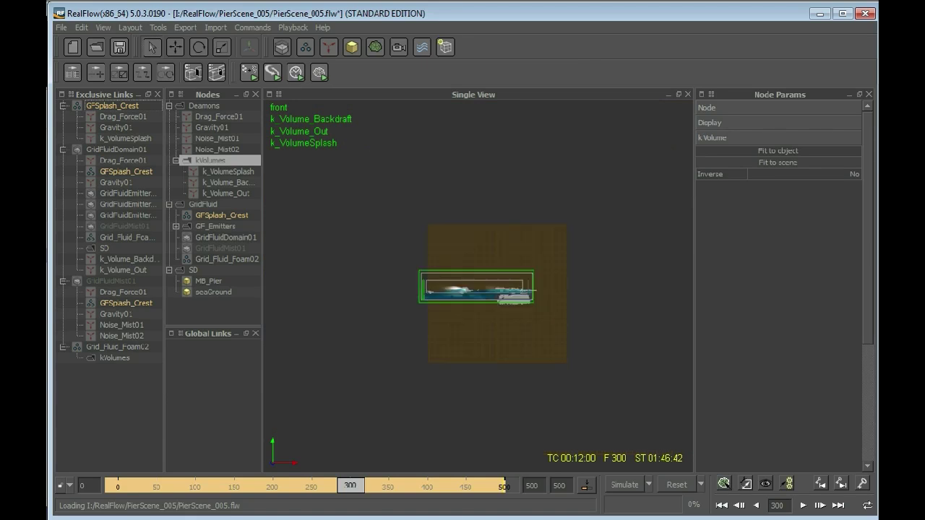
{"action": "scroll", "coordinate": [463, 288], "scroll_direction": "up", "scroll_amount": 10}
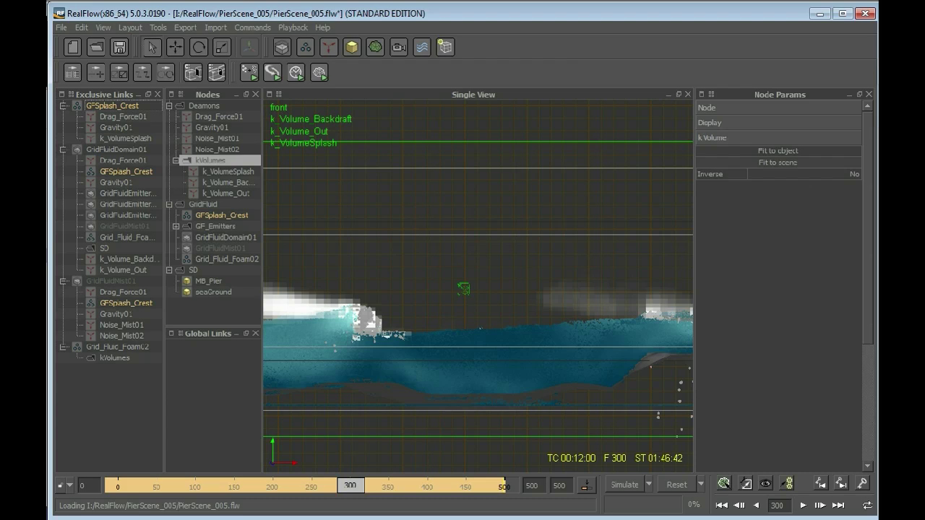
{"action": "scroll", "coordinate": [478, 286], "scroll_direction": "up", "scroll_amount": 5}
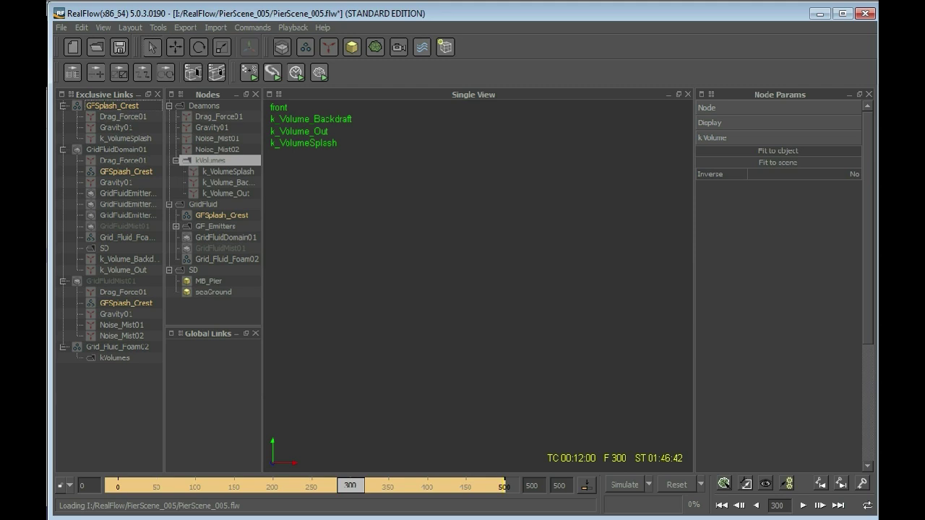
{"action": "key", "text": "4"}
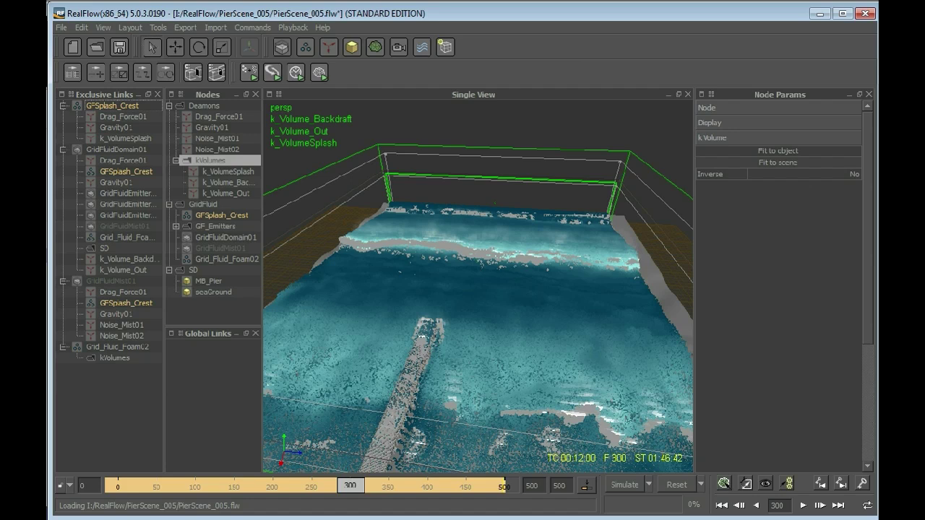
Set the simulation of GridFluidDomain01 to Cache and return the timeline to frame 0
{"action": "left_click", "coordinate": [225, 238]}
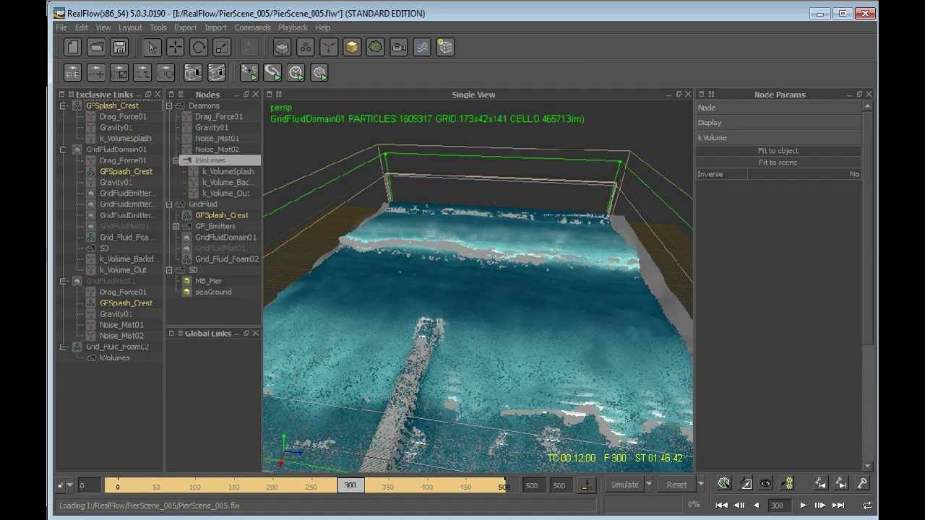
{"action": "left_click", "coordinate": [226, 237]}
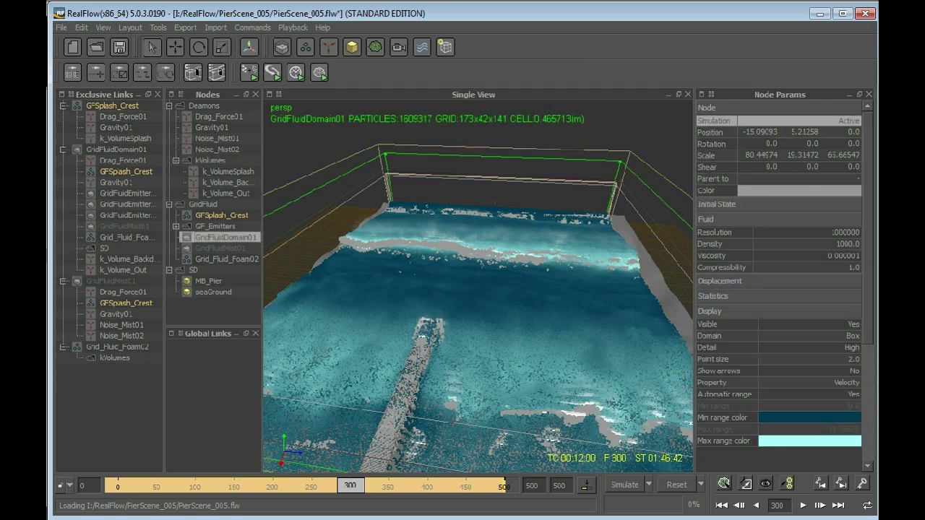
{"action": "left_click", "coordinate": [810, 120]}
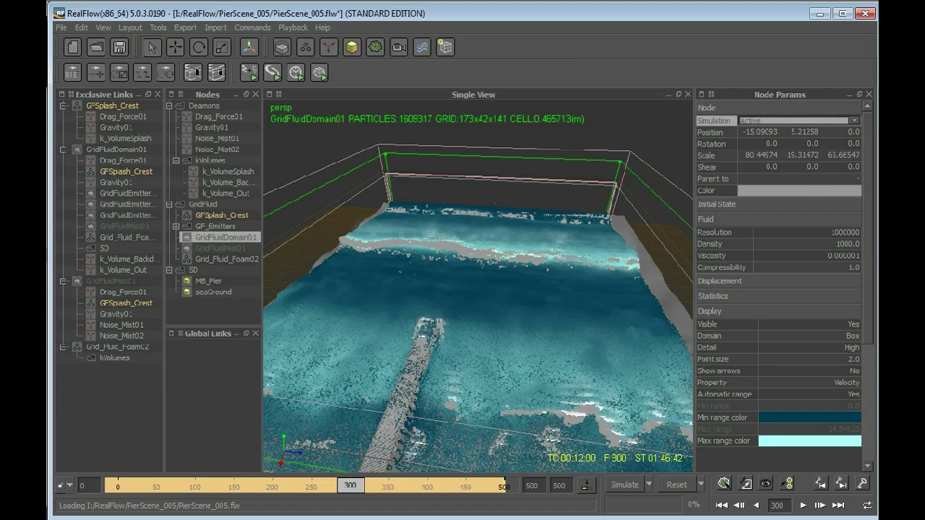
{"action": "left_click", "coordinate": [810, 121]}
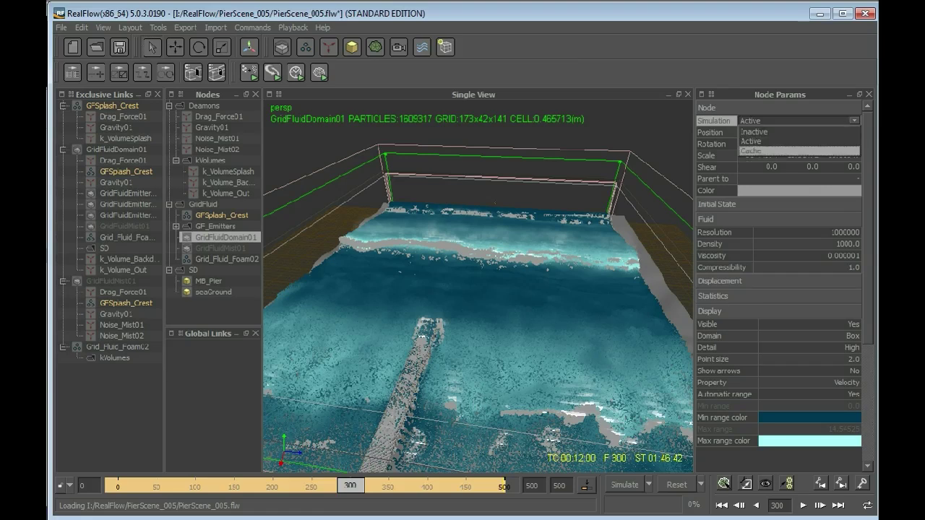
{"action": "left_click", "coordinate": [799, 151]}
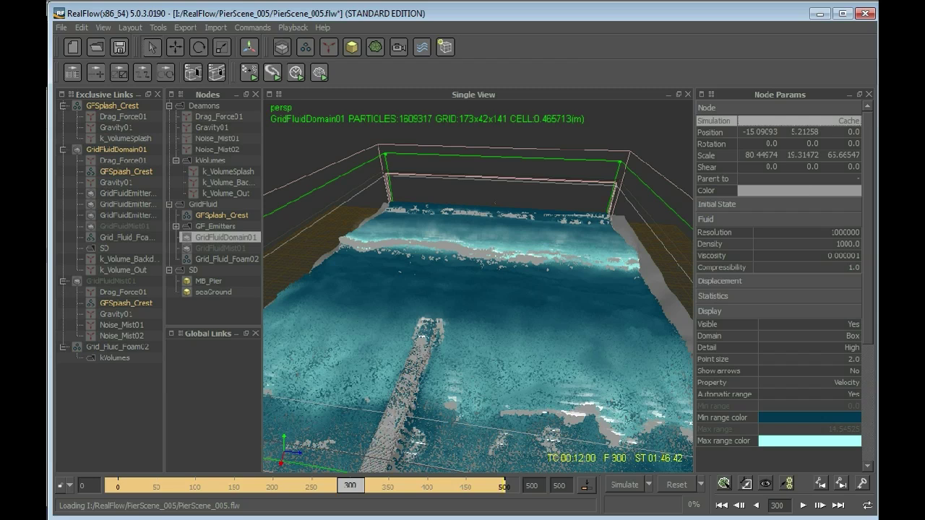
{"action": "left_click", "coordinate": [118, 485]}
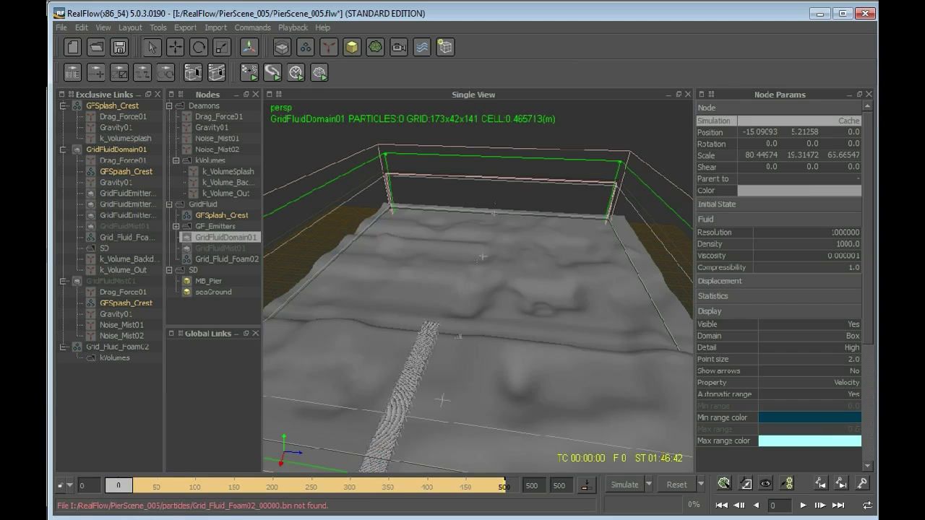